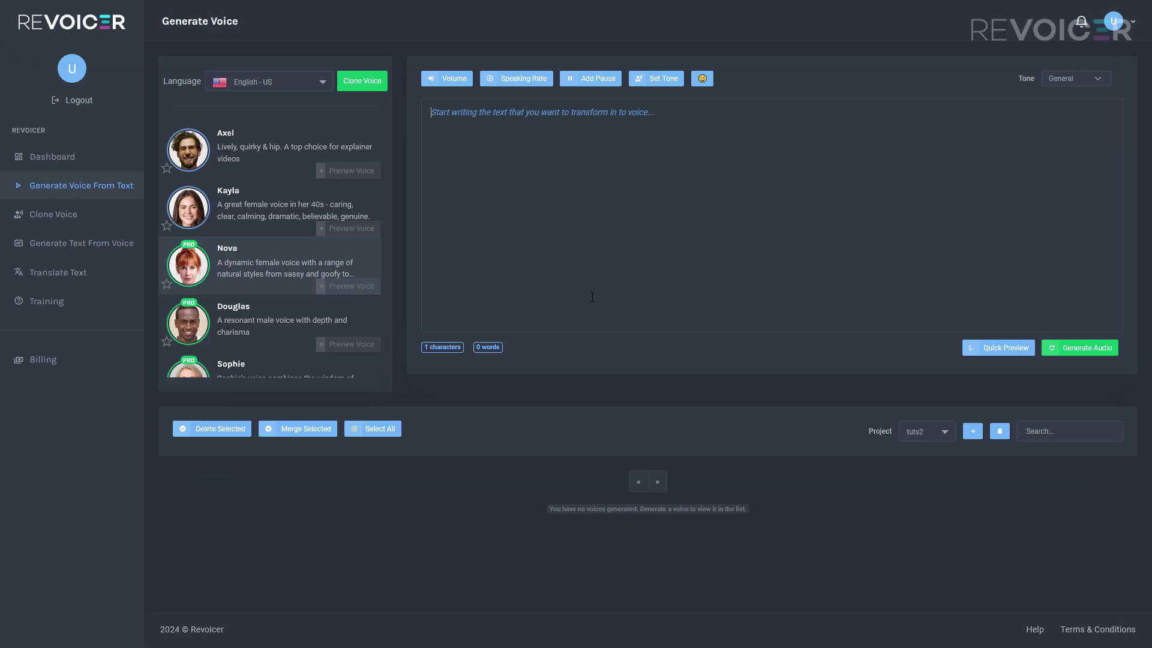
Step: Paste the unpunctuated sentence introducing Nova into the empty script box
type("Hello there I'm Nova and I can enumerate emphasize words change my volume speech rate voice tone and even add emoji")
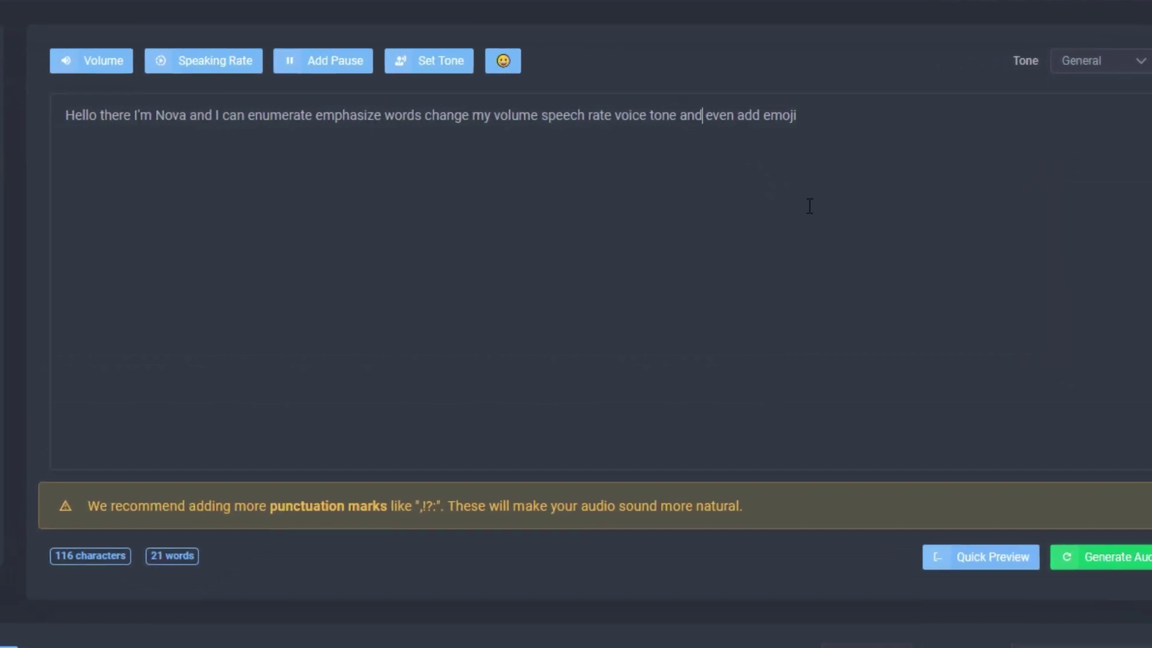
left_click_drag(901, 164, 545, 189)
left_click(123, 401)
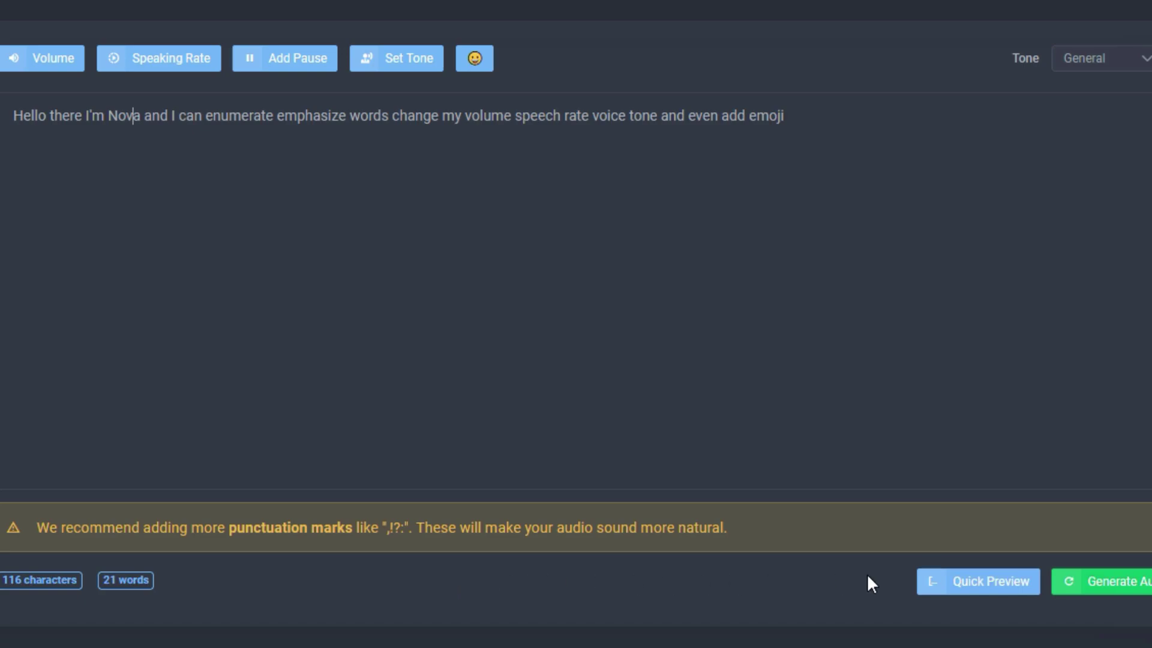
Step: Generate a Nova clip from the unpunctuated 116-character script and play it back
left_click(1101, 581)
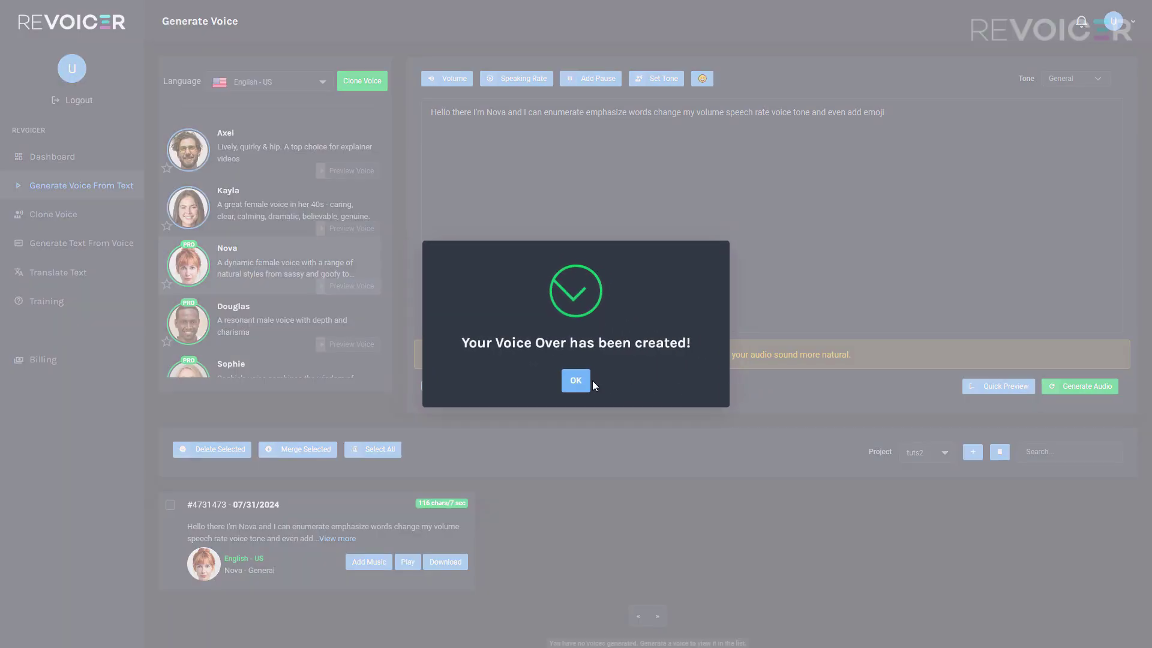
left_click(579, 384)
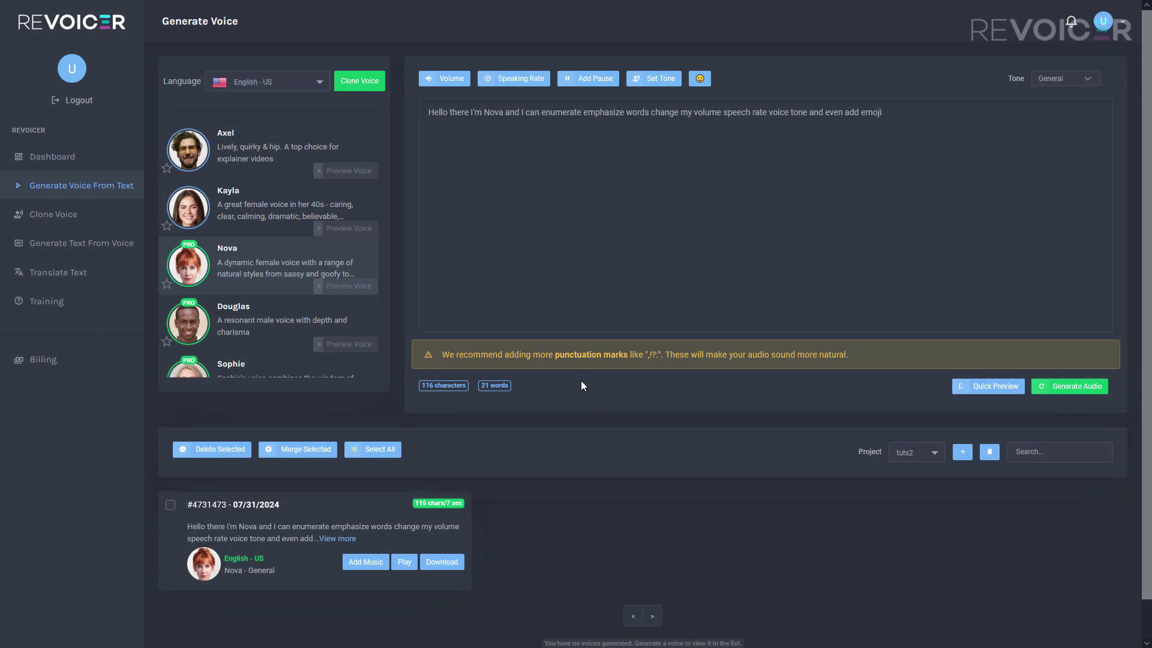
left_click(404, 562)
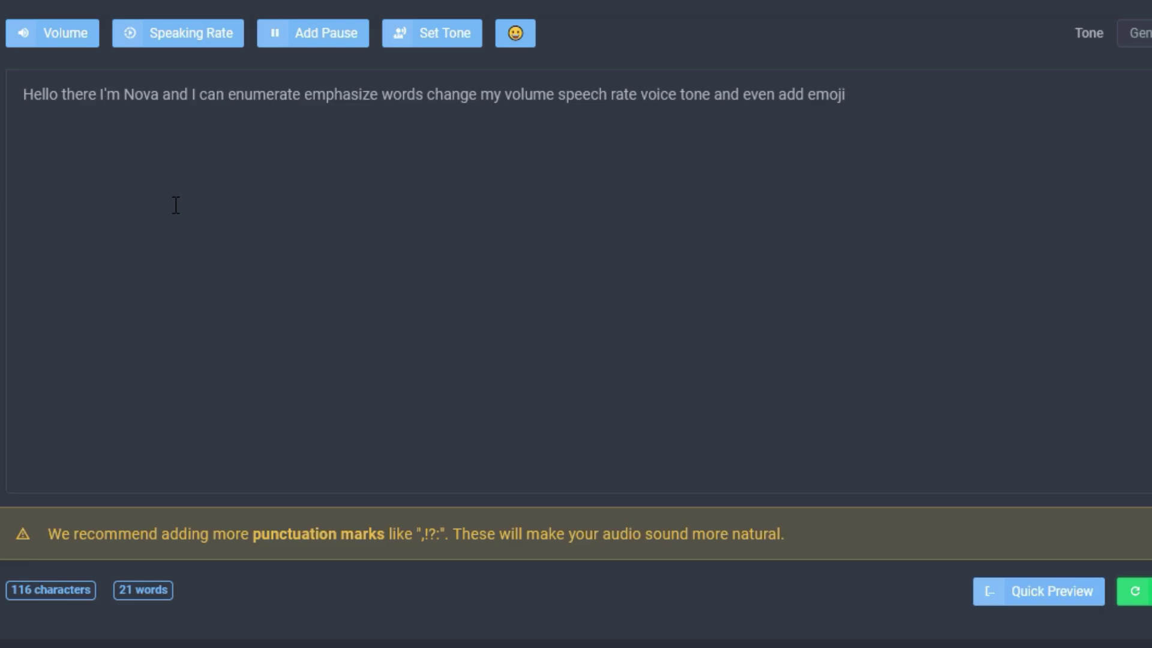
Step: Replace the script with the punctuated version, 'Hello there! I'm Nova, and I can enumerate, …'
key("ctrl+a")
type("Hello there! I'm Nova, and I can enumerate, emphasize words, change my volume, speech rate, voice tone and even add emoji!")
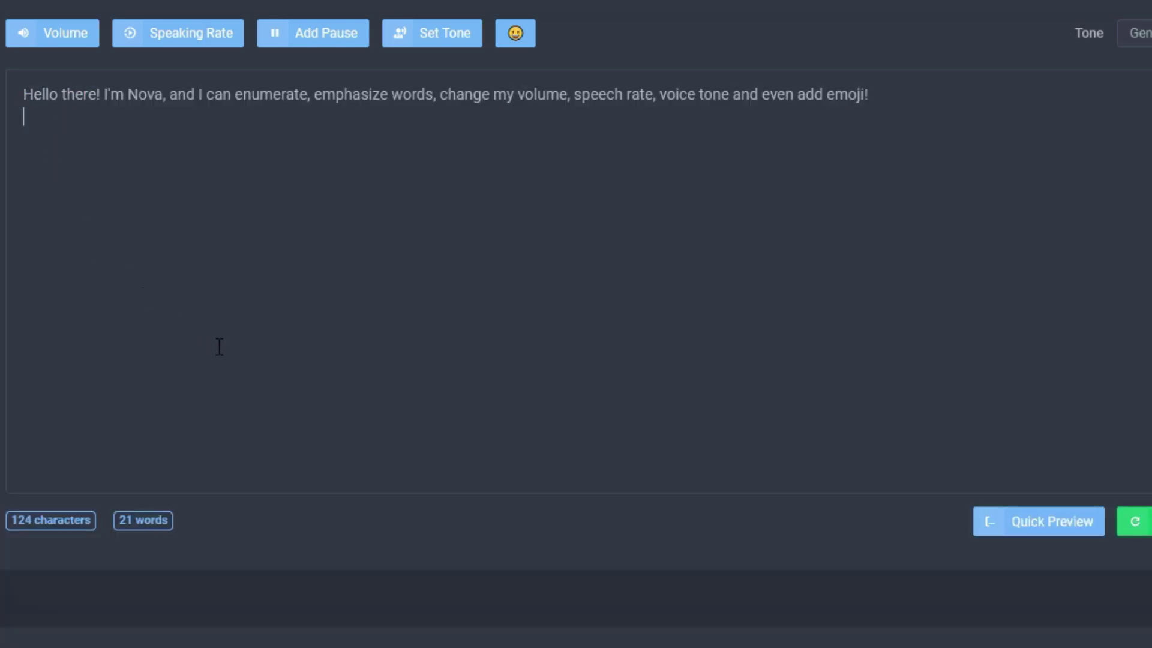
key("BackSpace")
left_click_drag(162, 94, 154, 94)
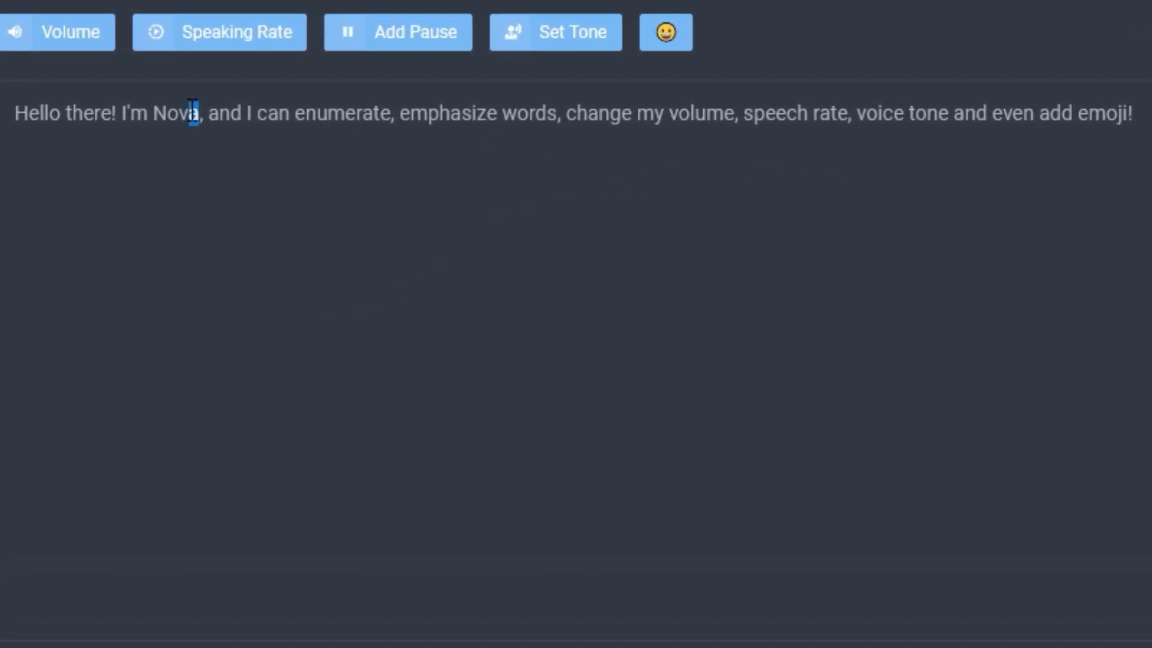
left_click(1135, 120)
left_click_drag(199, 111, 207, 111)
left_click(206, 113)
left_click(117, 113)
key("End")
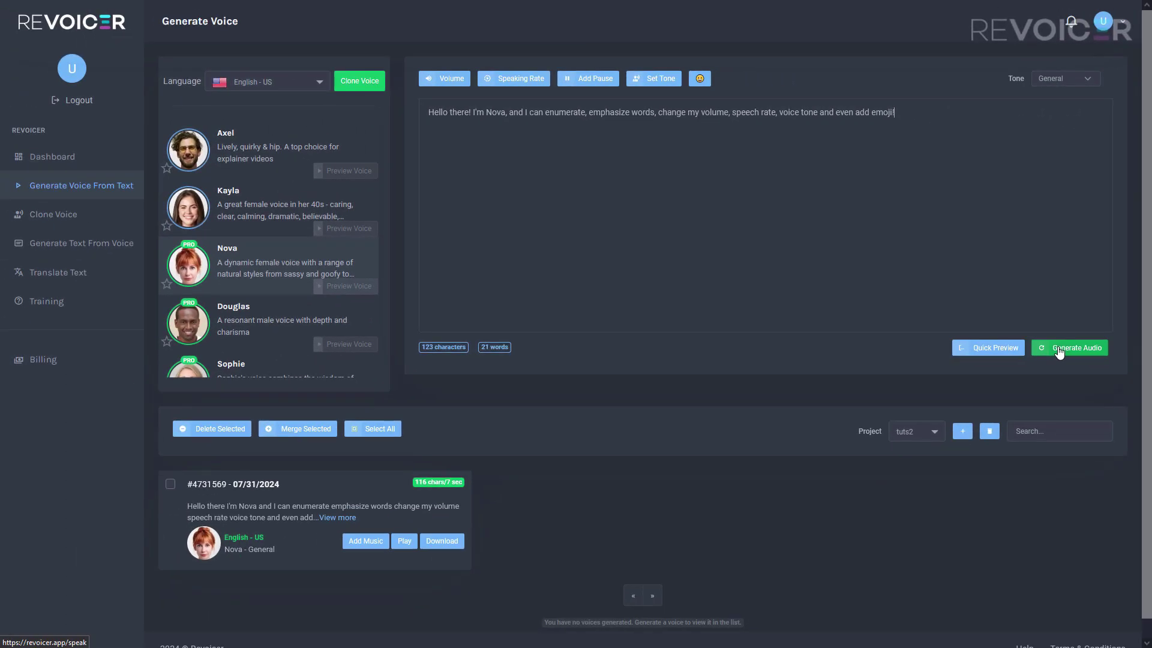
Step: Generate a 9-second clip from the punctuated script, then play it and the older 7-second clip
left_click(990, 347)
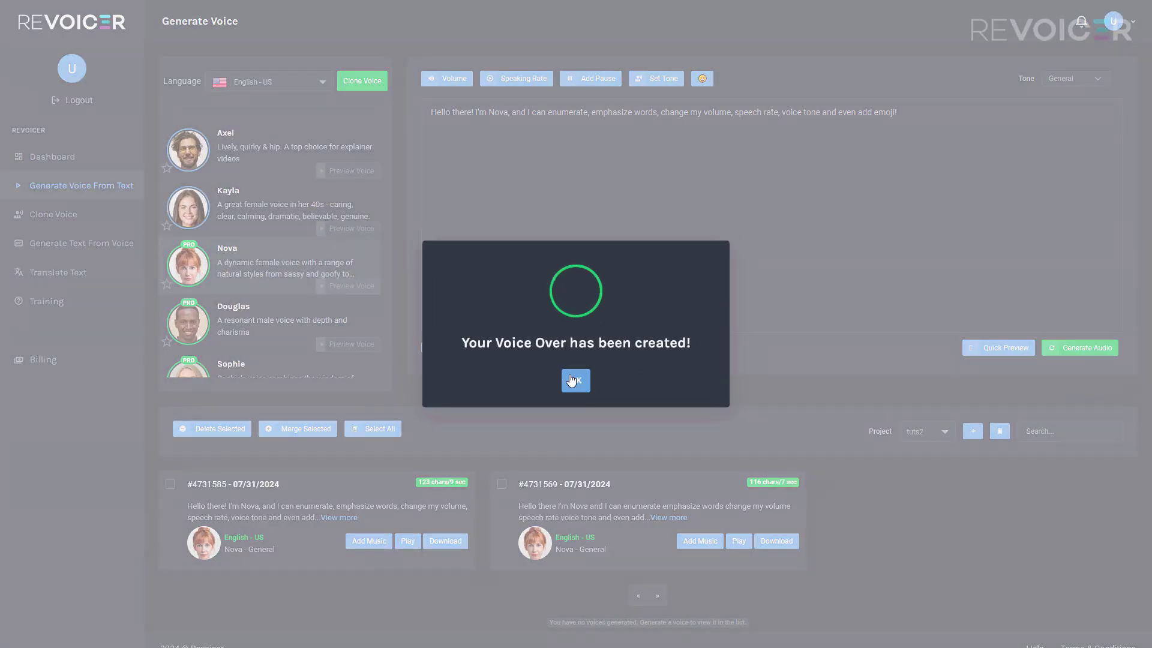
left_click(572, 378)
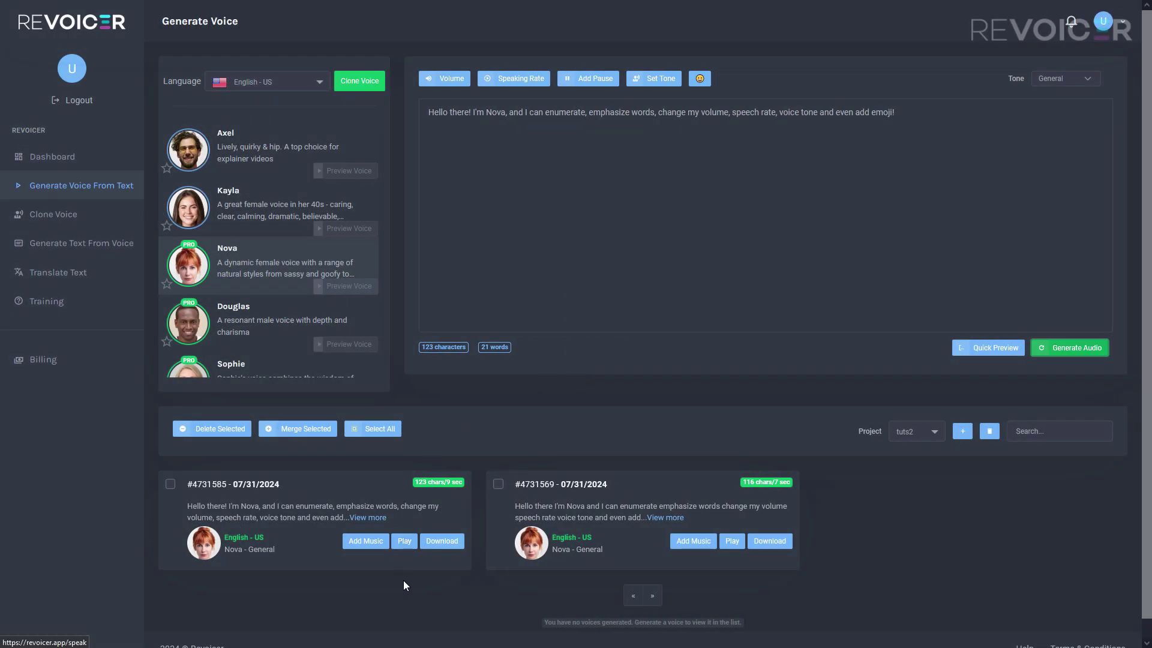
left_click(405, 542)
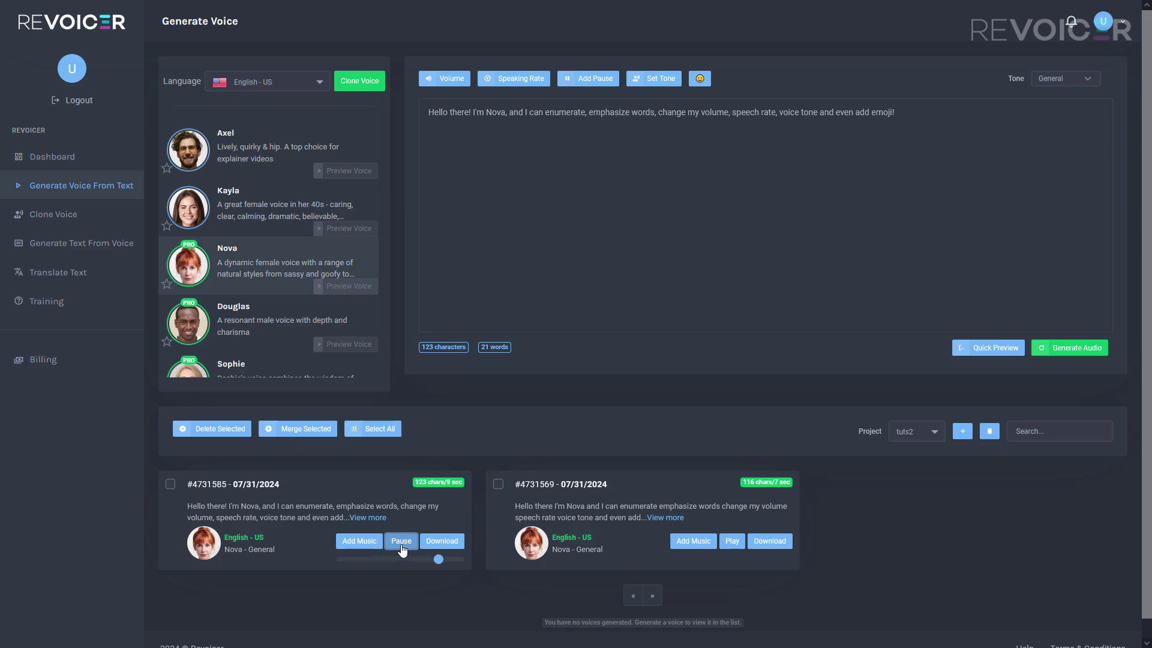
left_click(731, 541)
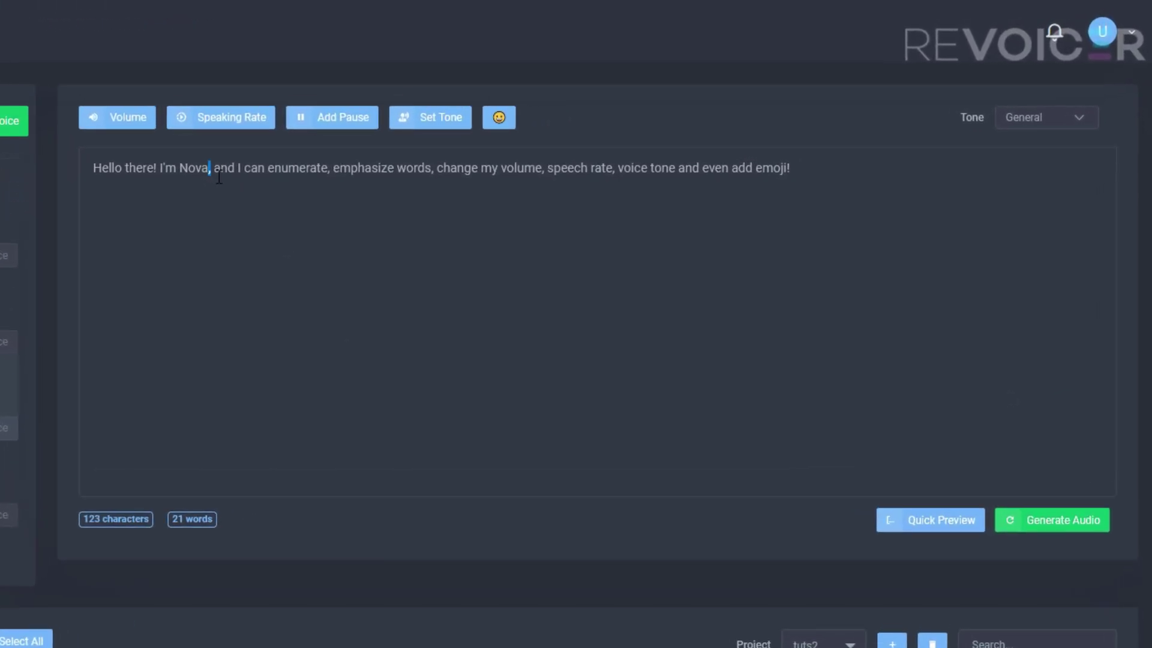
left_click_drag(507, 112, 884, 128)
left_click(774, 191)
left_click_drag(800, 206, 93, 225)
left_click(116, 225)
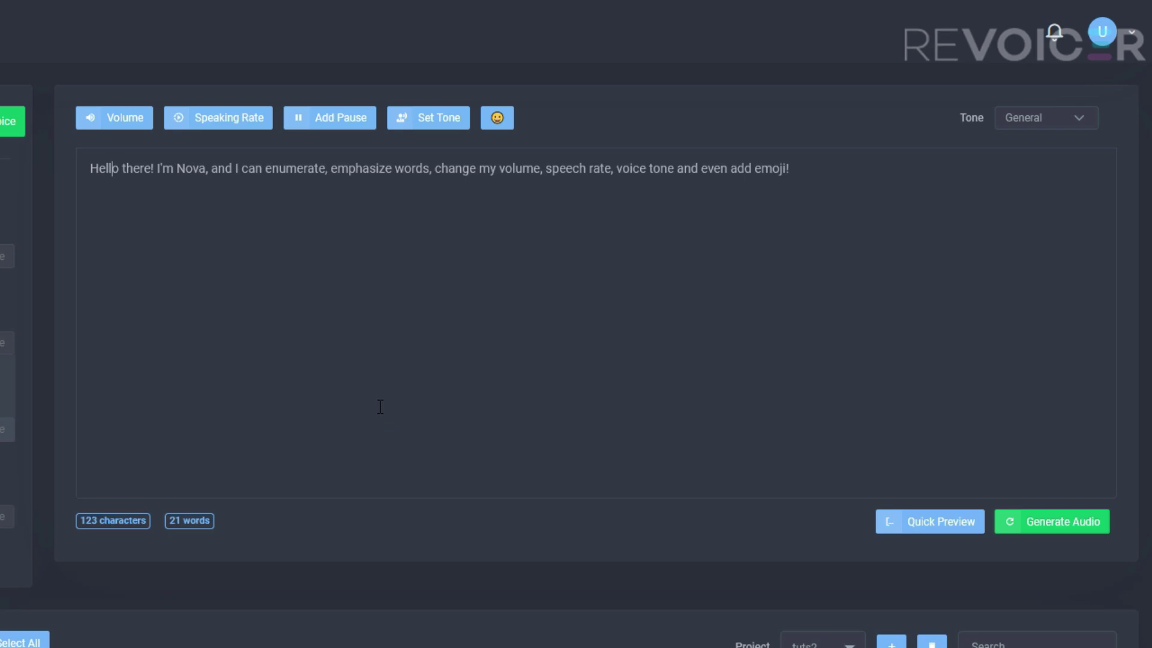
left_click(156, 170)
left_click(211, 203)
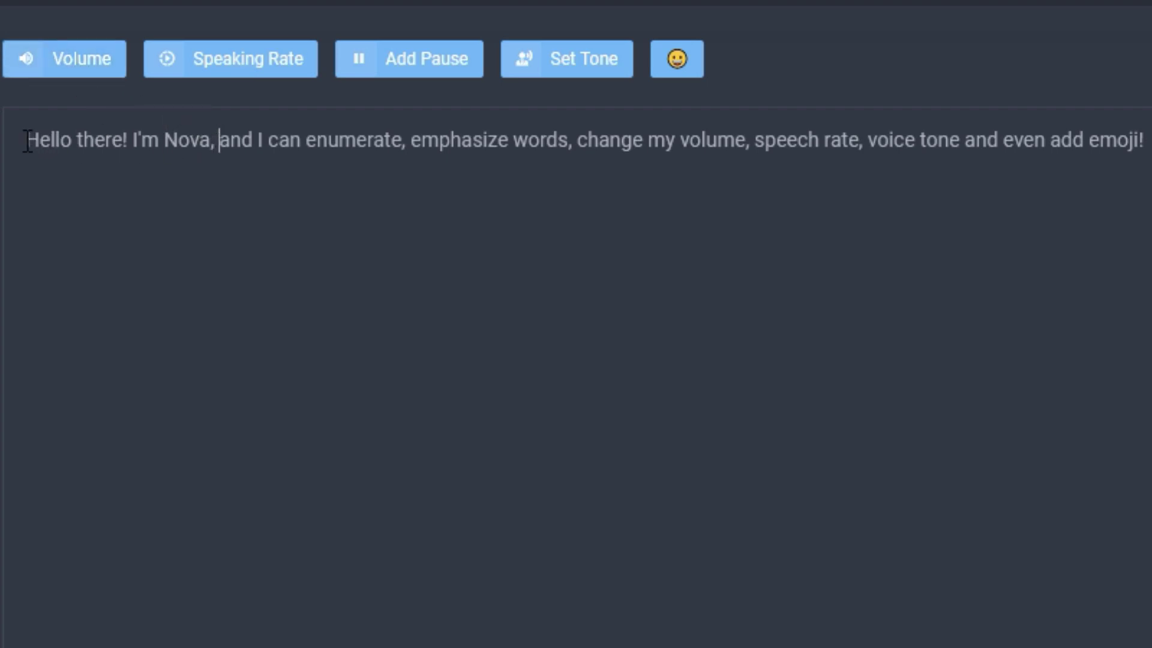
Step: Set 'Hello there!' to High volume so the greeting shows in bold
left_click_drag(27, 141, 123, 142)
left_click(99, 72)
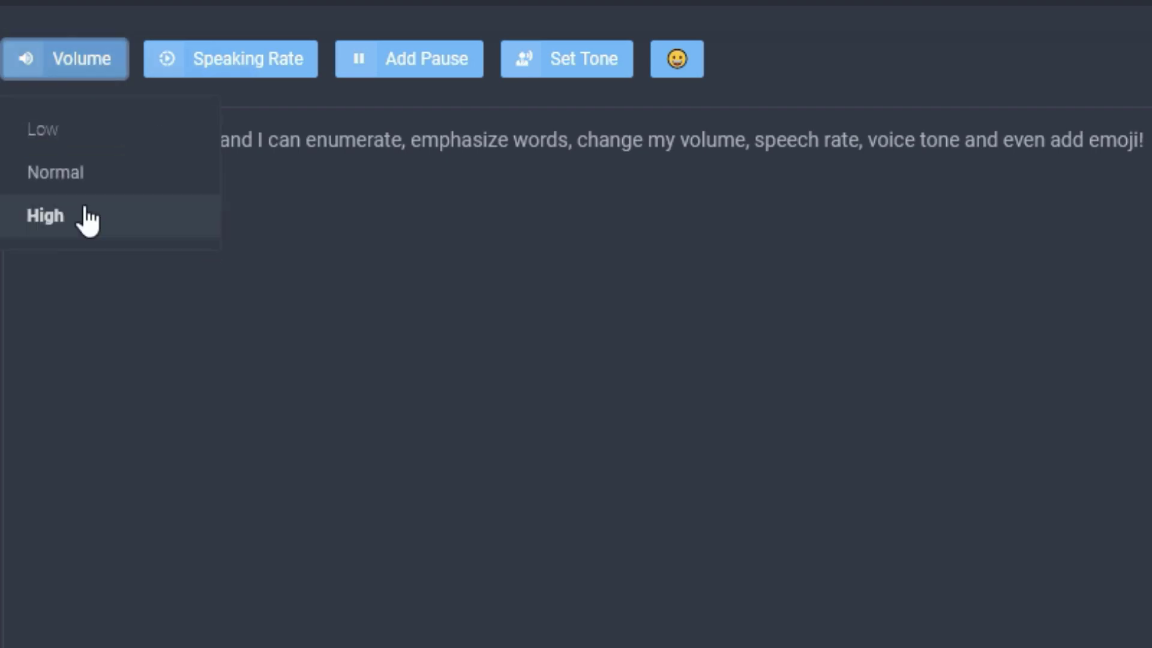
left_click(82, 217)
left_click(124, 177)
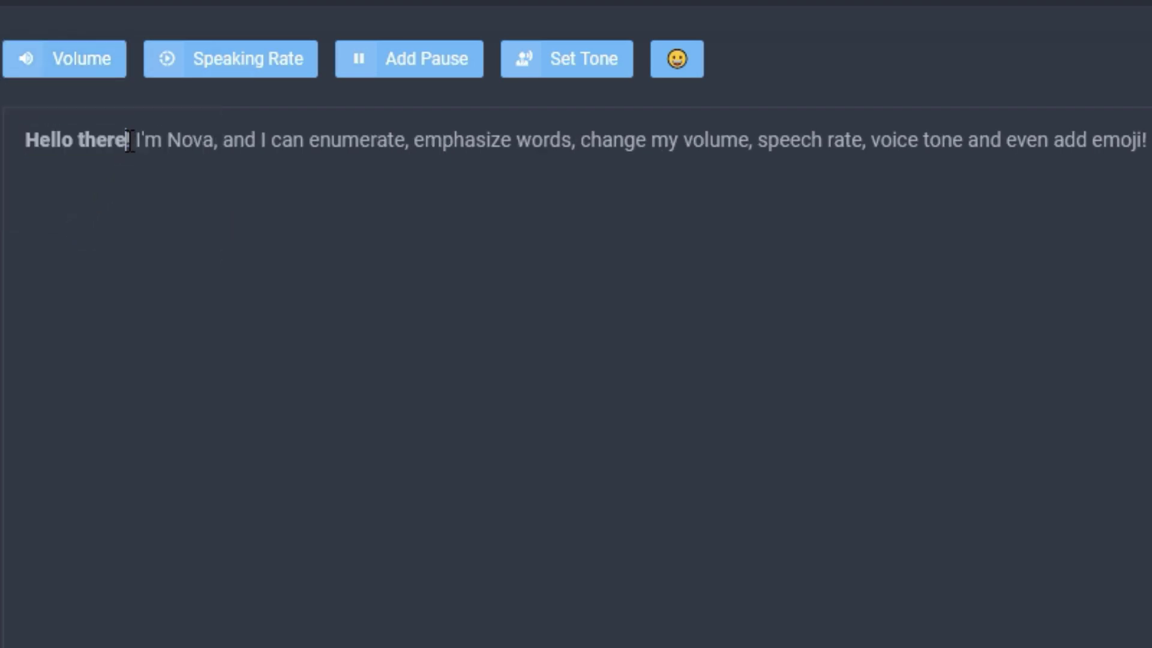
left_click_drag(25, 144, 126, 144)
left_click(135, 172)
left_click_drag(128, 168, 26, 147)
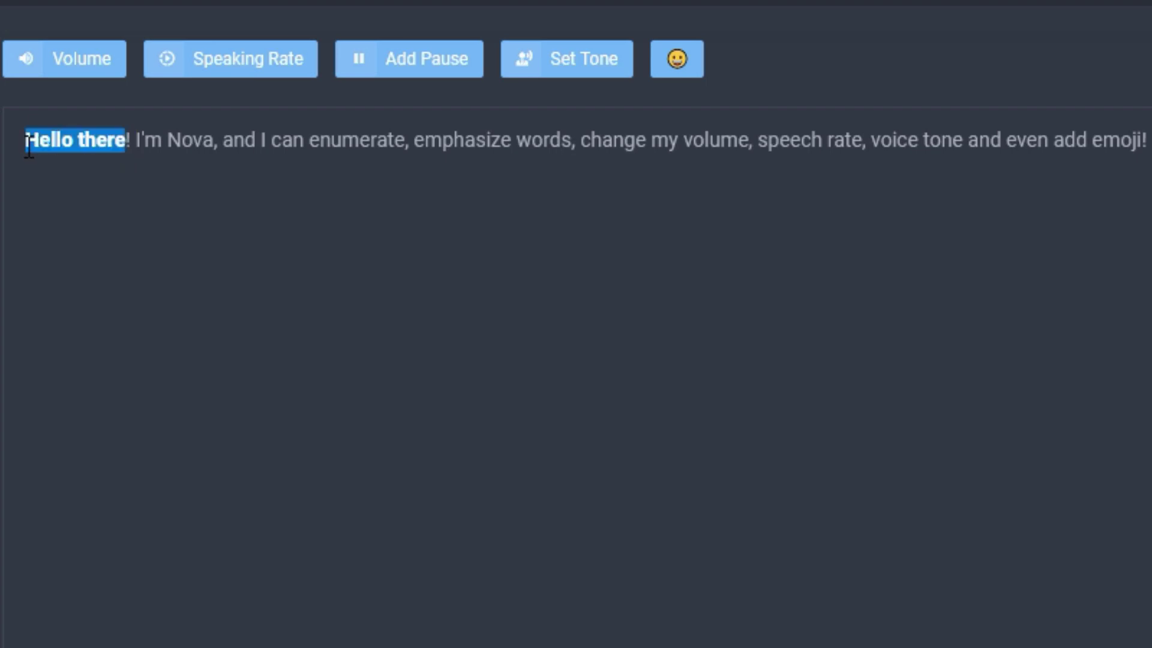
Step: Try Low volume on the greeting, then restore High volume so it stays bold
left_click(60, 69)
left_click(69, 133)
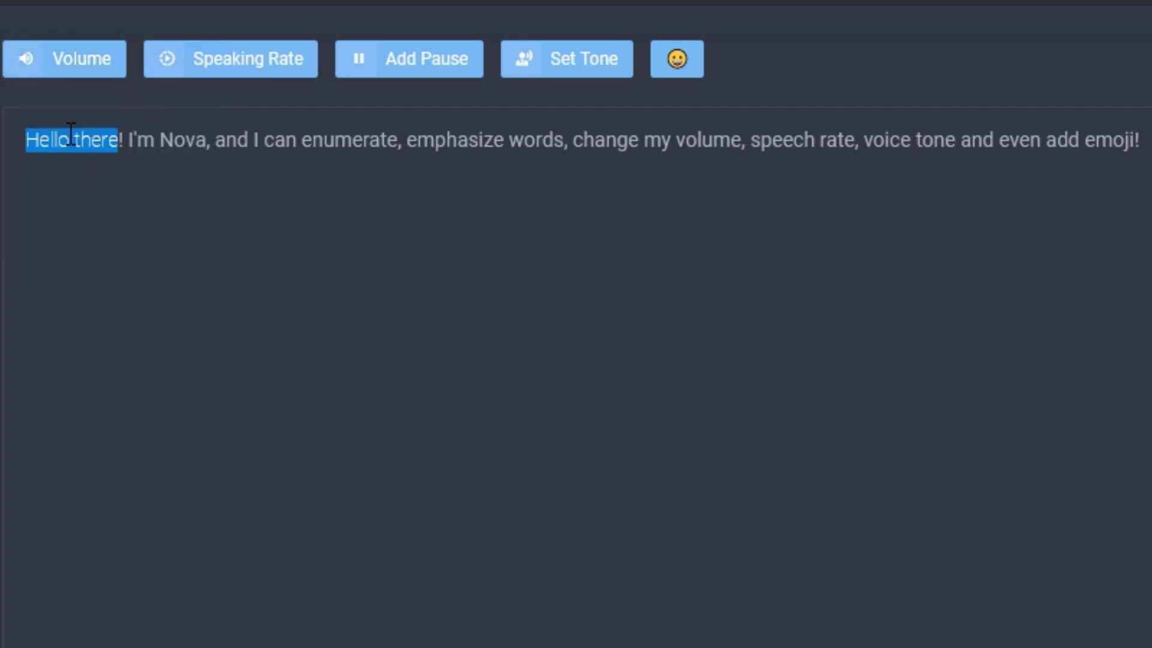
left_click(102, 179)
left_click_drag(36, 144, 6, 146)
left_click(123, 141)
left_click(63, 58)
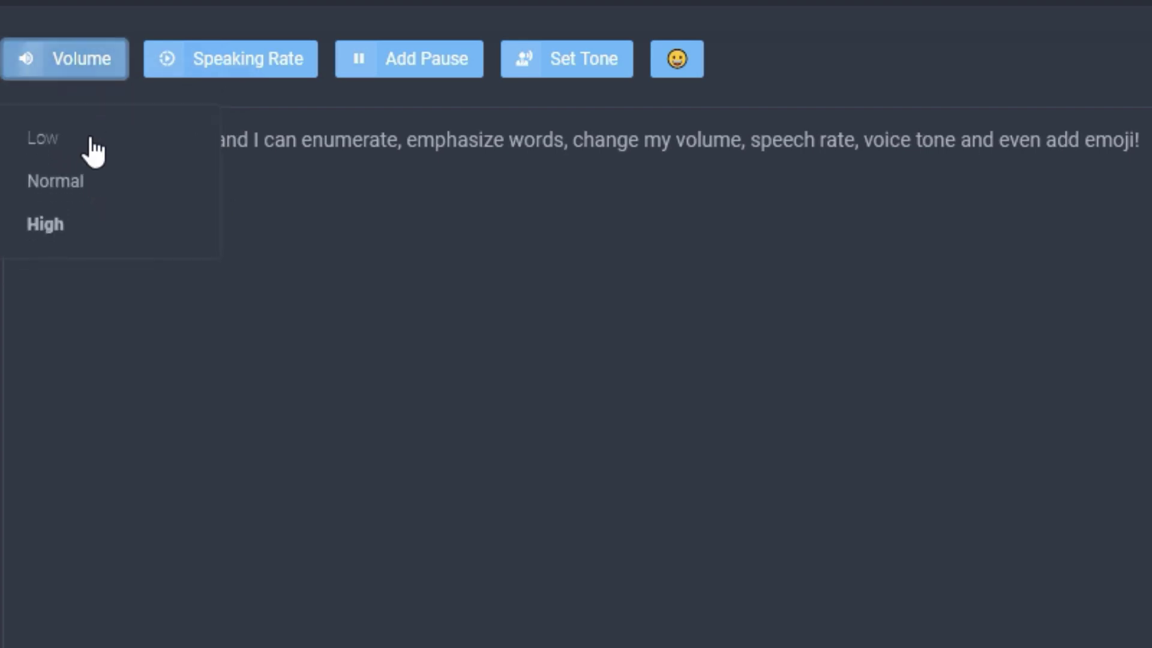
left_click(77, 220)
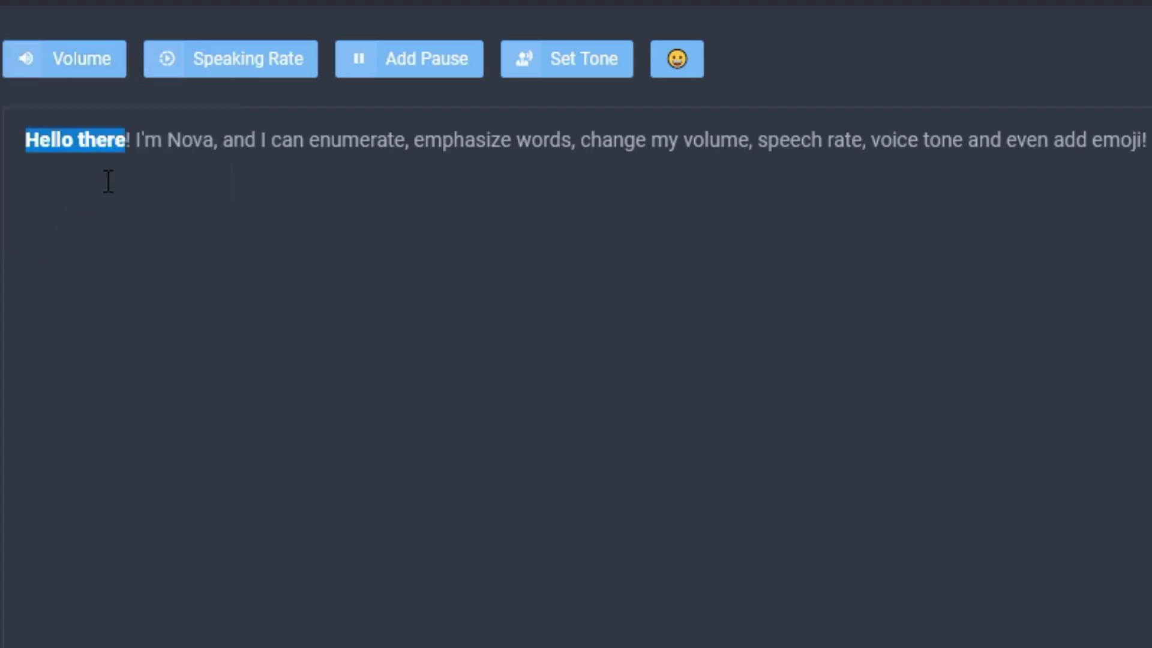
left_click(135, 142)
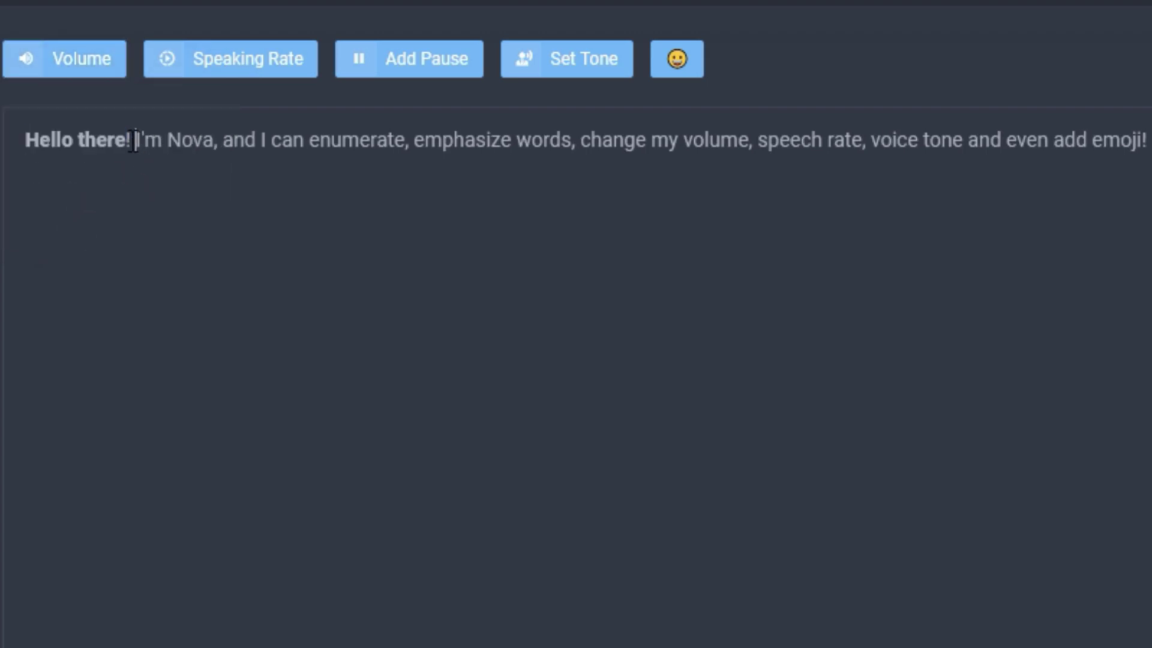
left_click_drag(137, 142, 1148, 148)
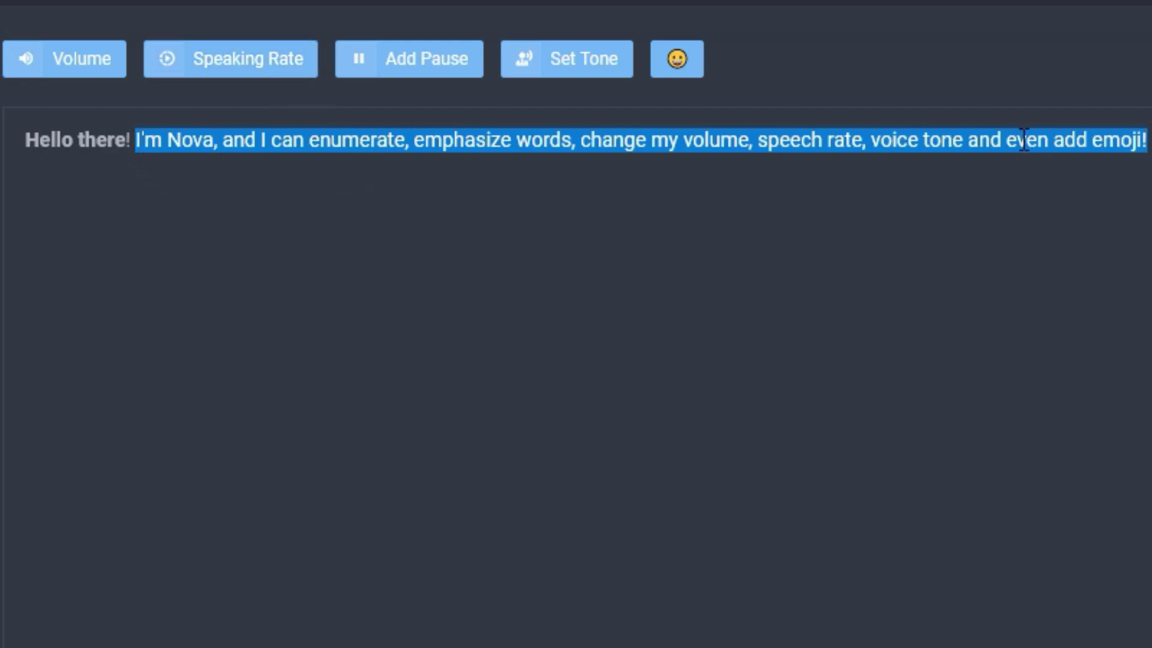
Step: Give the sentence after the greeting the Very Fast speaking rate, then try Very Slow
left_click(252, 80)
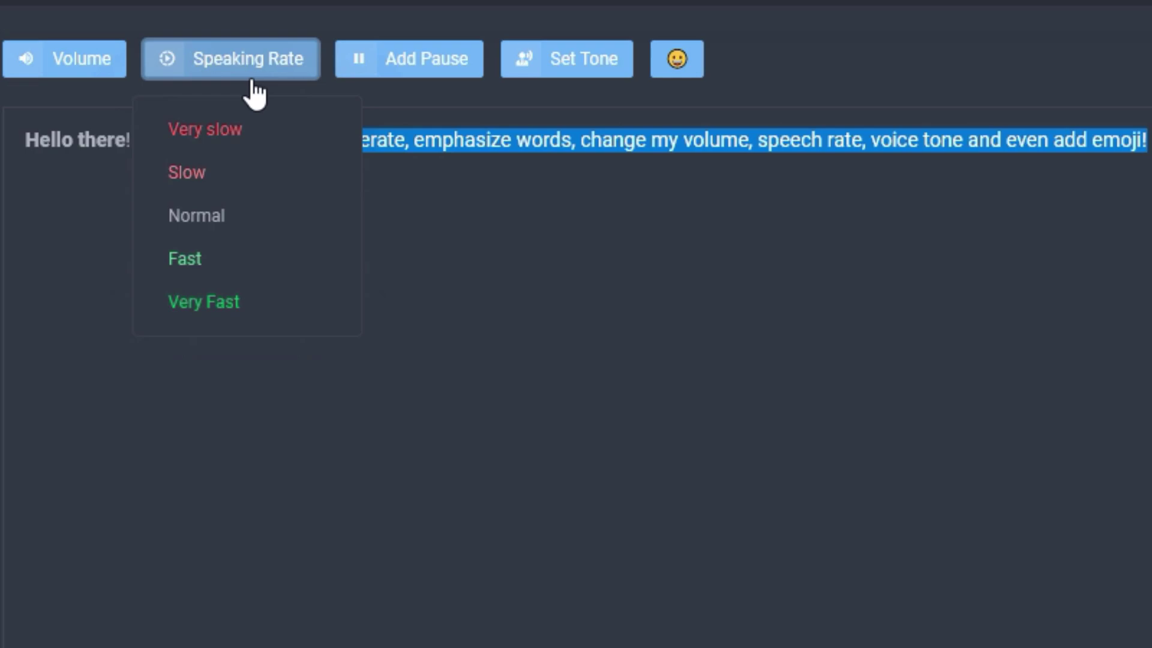
left_click(240, 306)
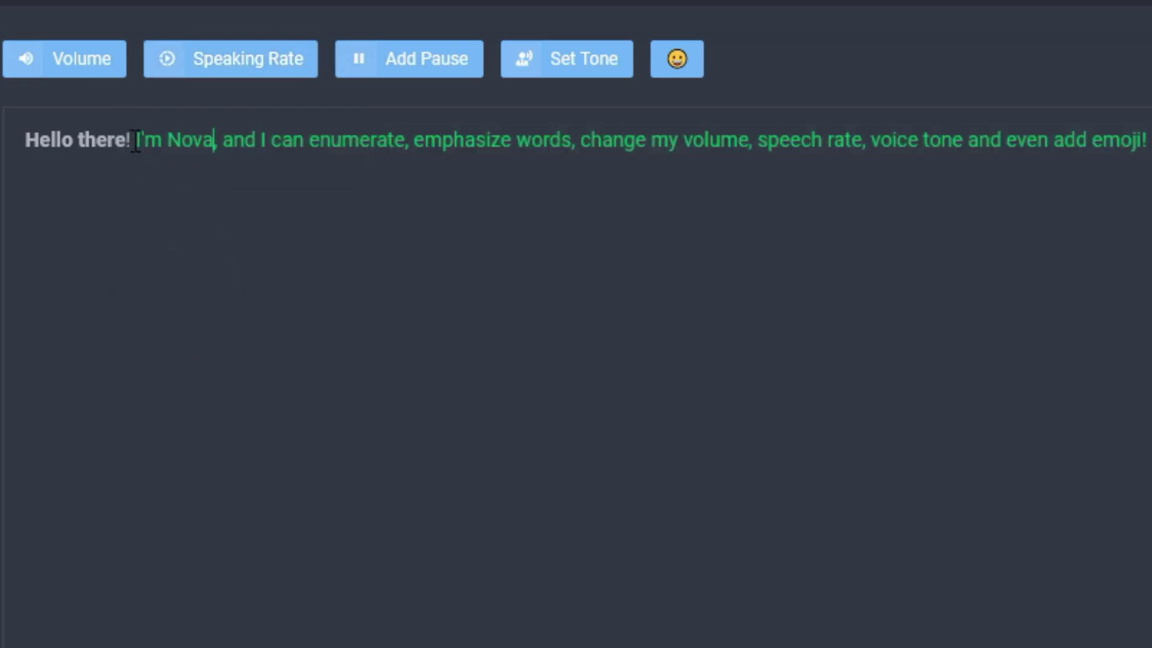
left_click_drag(130, 141, 1147, 141)
left_click(1147, 141)
left_click_drag(1142, 144, 137, 150)
left_click(227, 67)
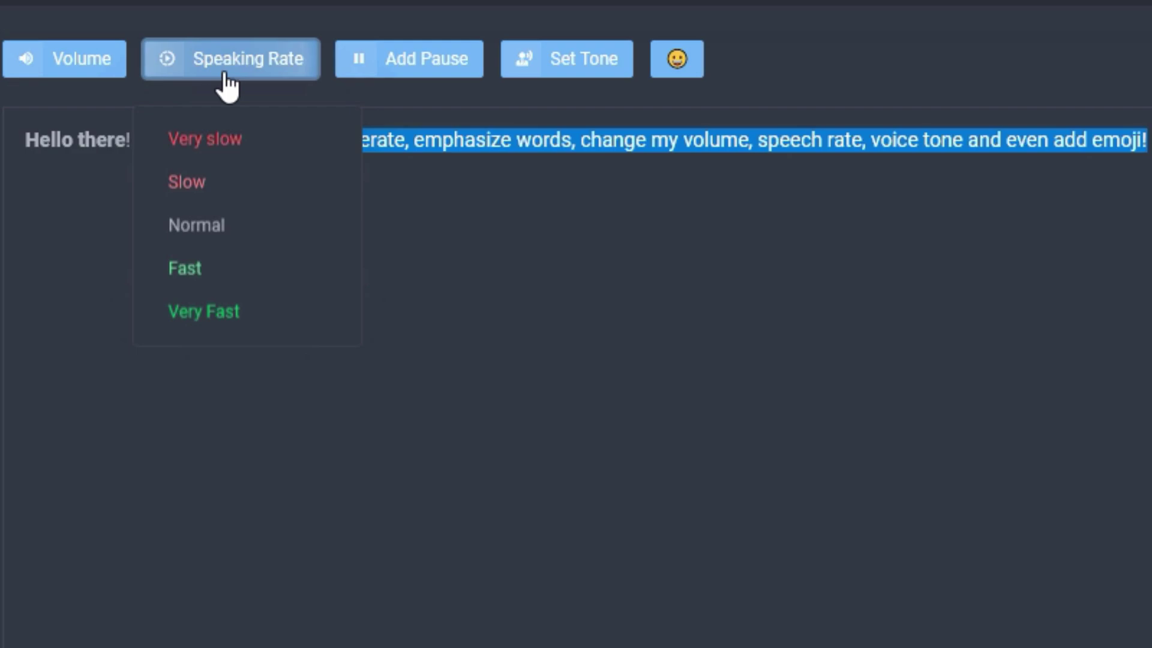
left_click(209, 137)
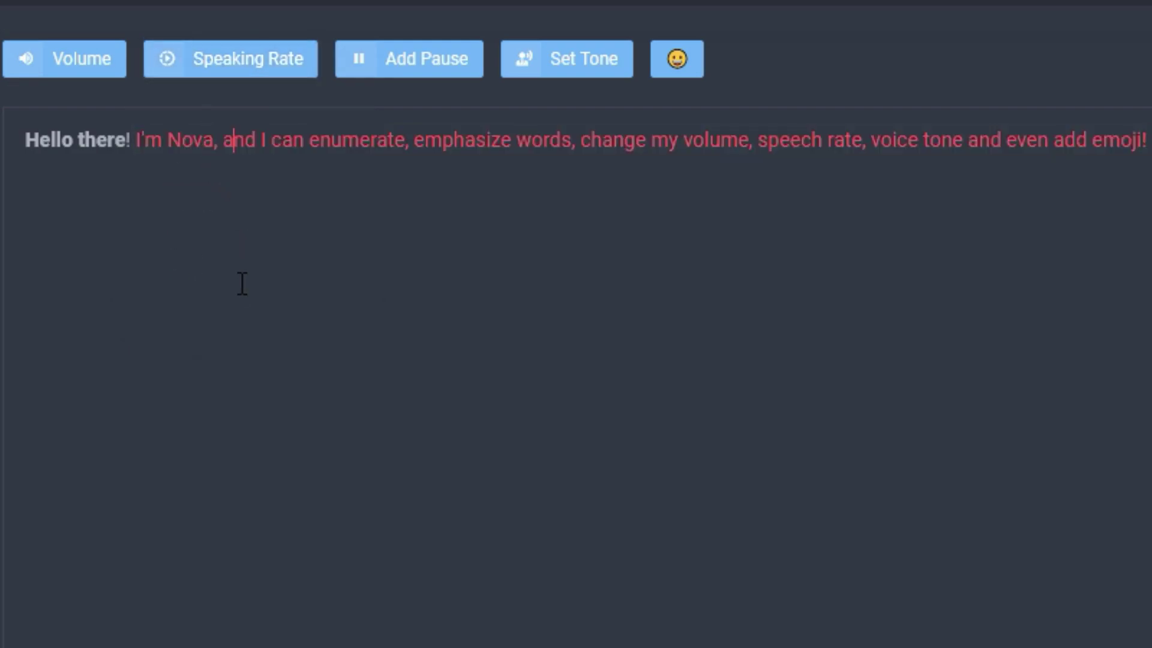
Step: Switch the sentence after the greeting back to Very Fast so it shows green
left_click_drag(1147, 141, 139, 182)
left_click_drag(1143, 144, 138, 189)
left_click(231, 60)
left_click(217, 311)
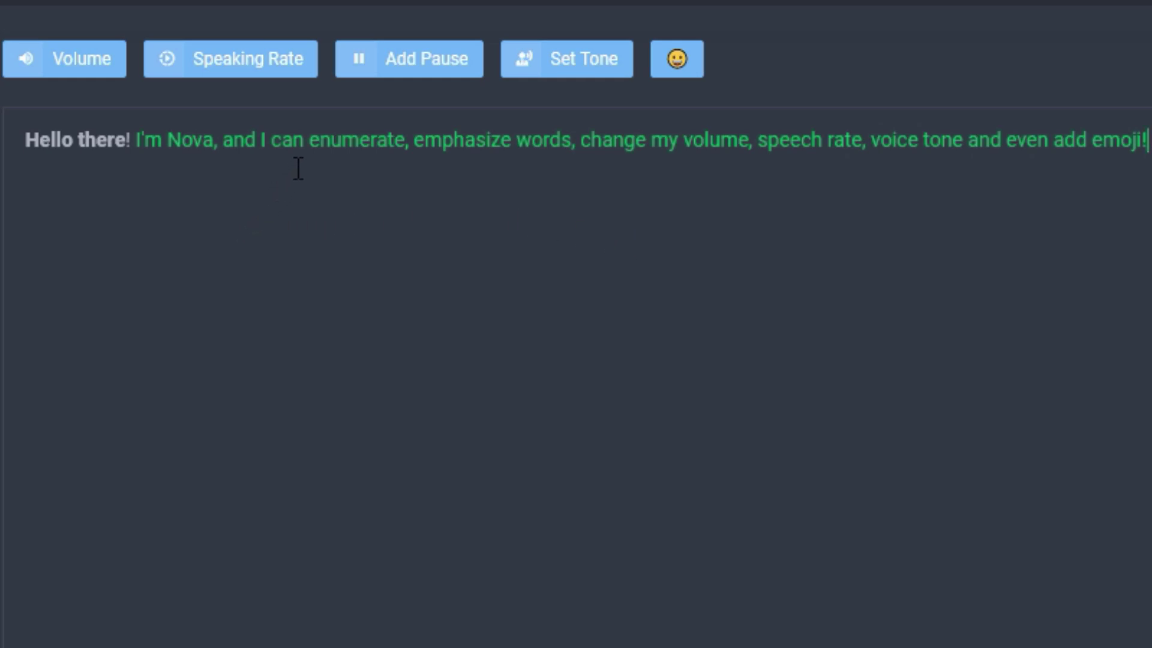
left_click(410, 140)
key("End")
Step: Retype the comma after Nova and add 0.2-second pause tags after 'Hello there!' and 'voice tone'
left_click(215, 140)
key("BackSpace")
type(",")
key("ctrl+Left")
key("ctrl+Left")
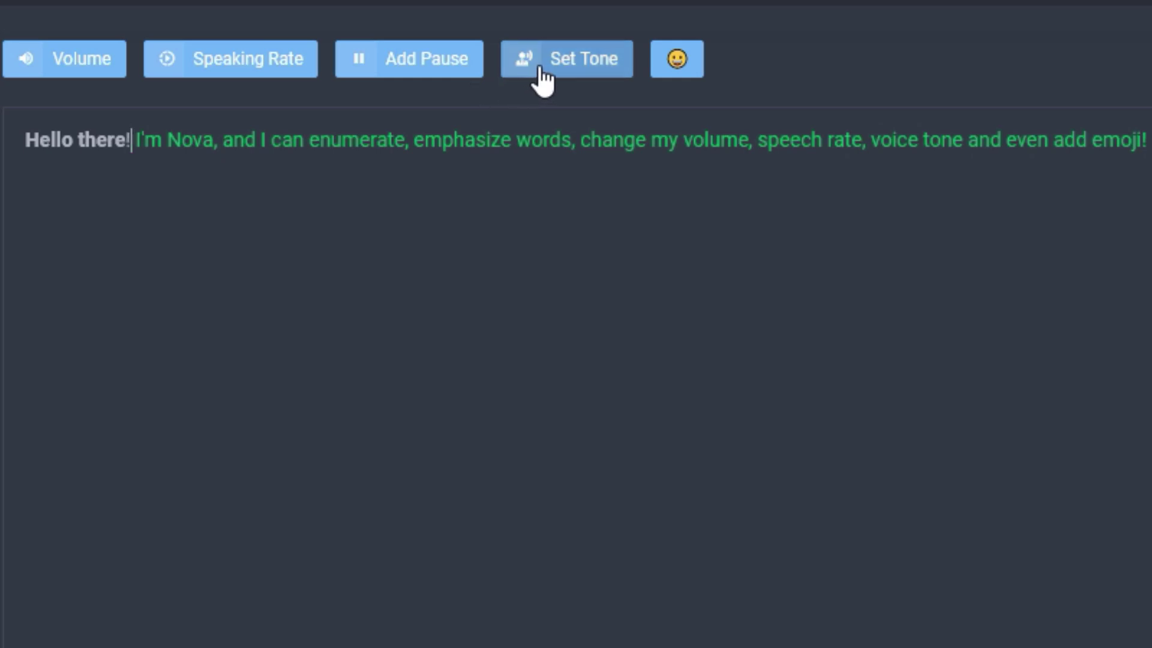
left_click(430, 77)
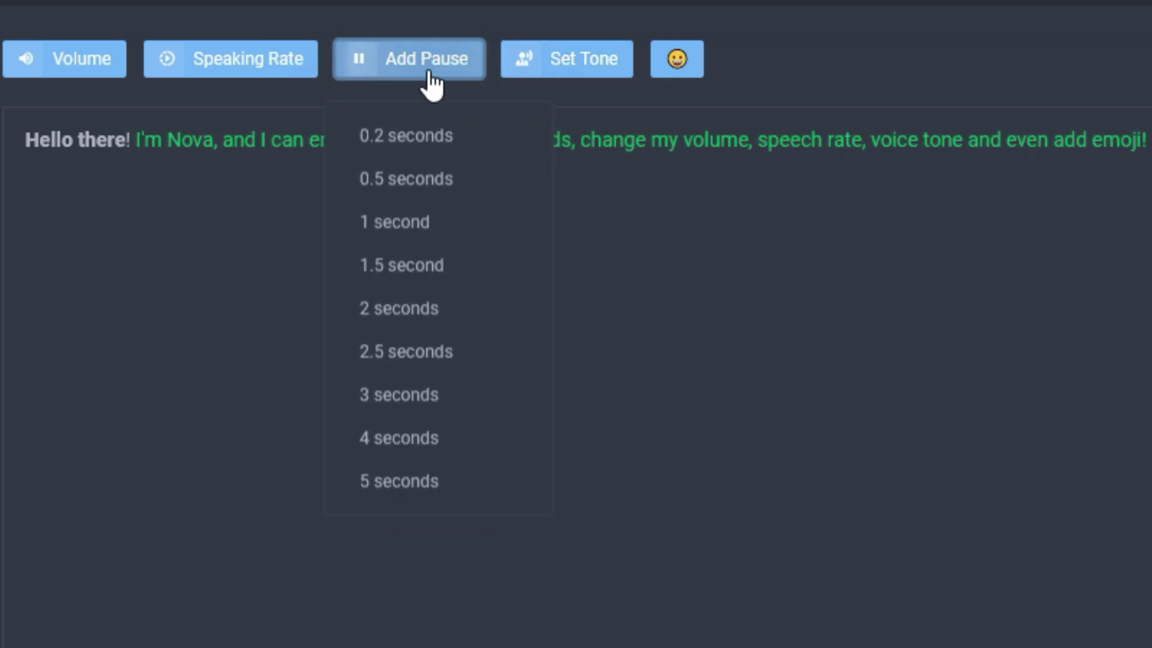
left_click(414, 147)
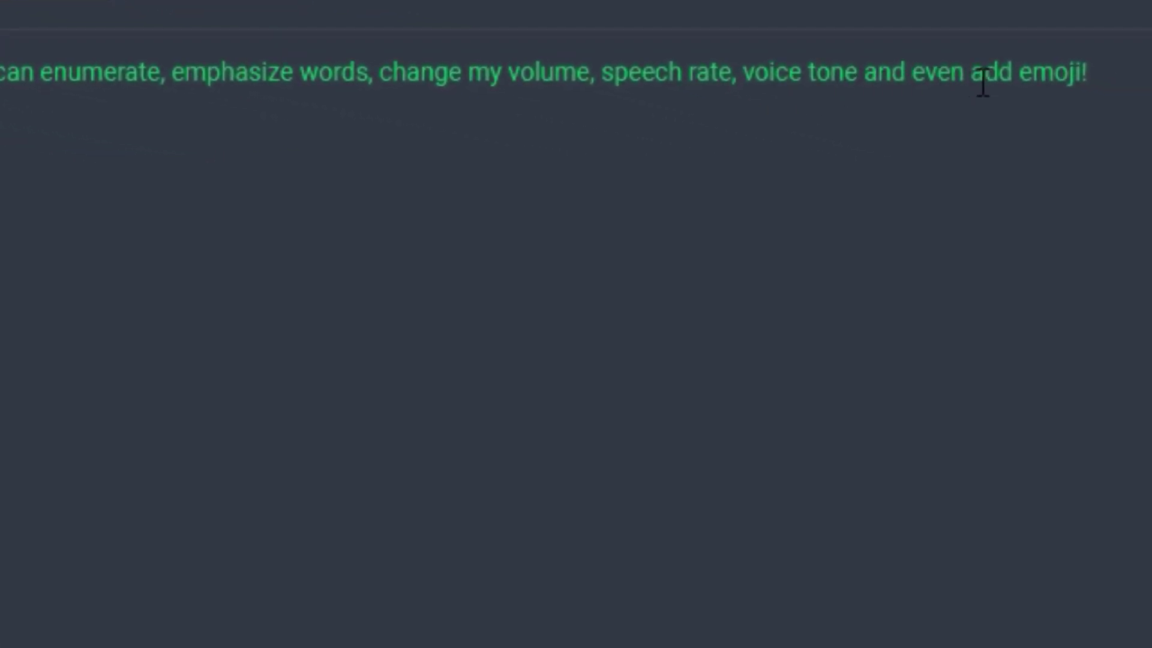
left_click(862, 75)
left_click(1, 12)
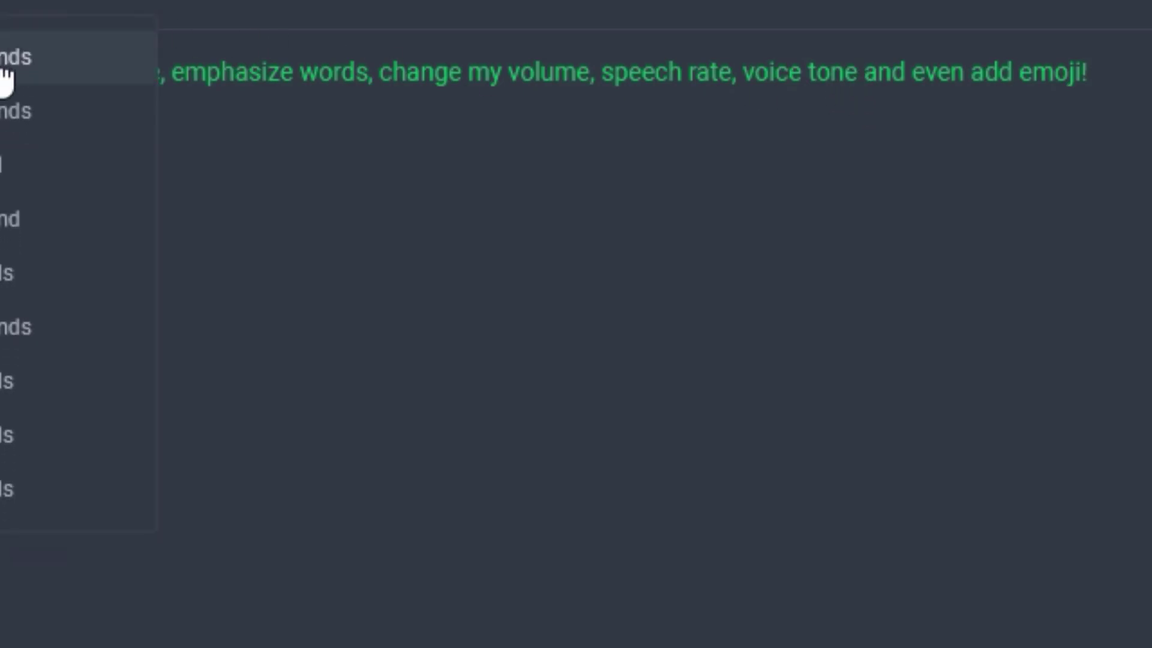
left_click(5, 70)
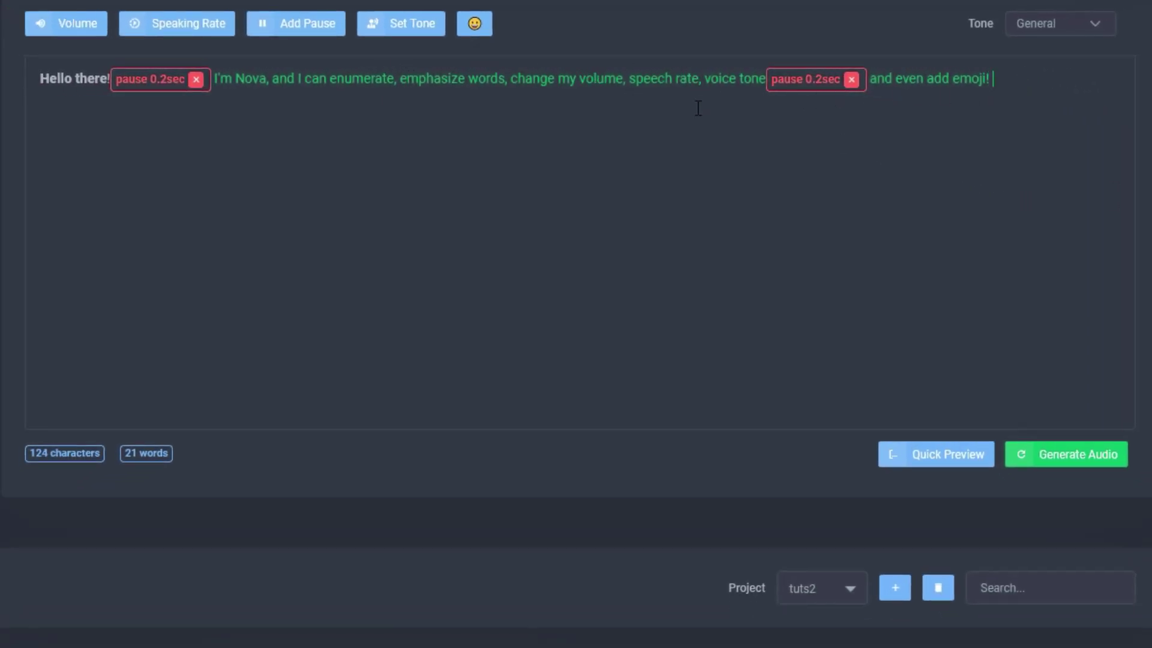
Step: Append the laughing-tears emoji after 'add emoji!', making the script 126 characters
left_click(474, 24)
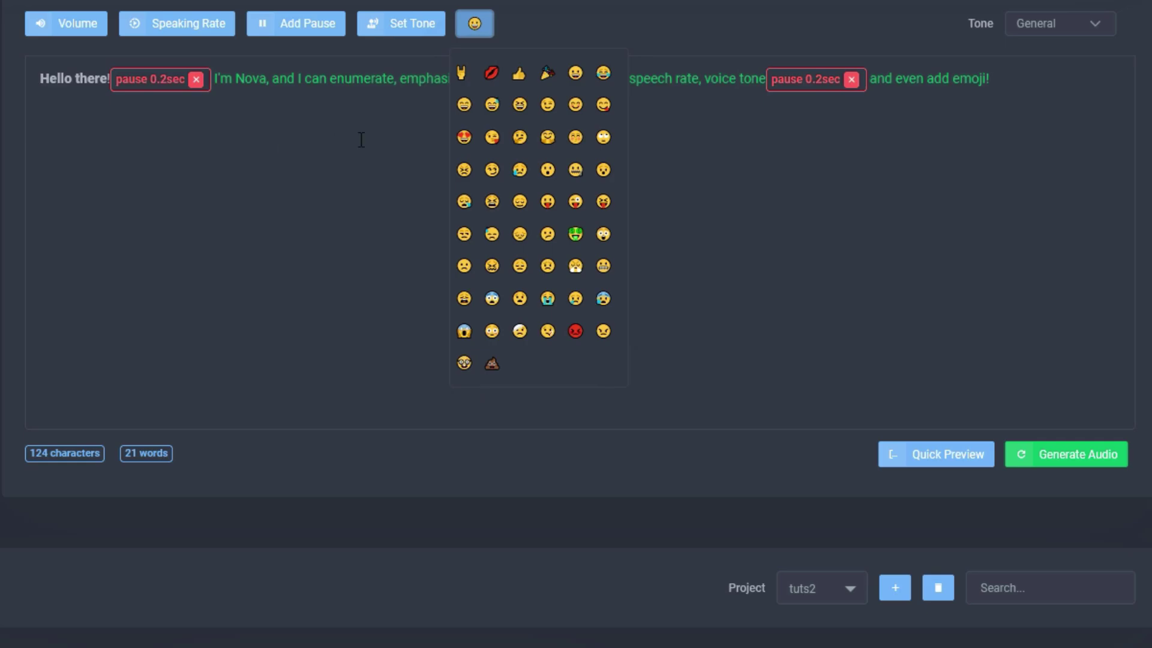
left_click(1036, 85)
left_click(478, 27)
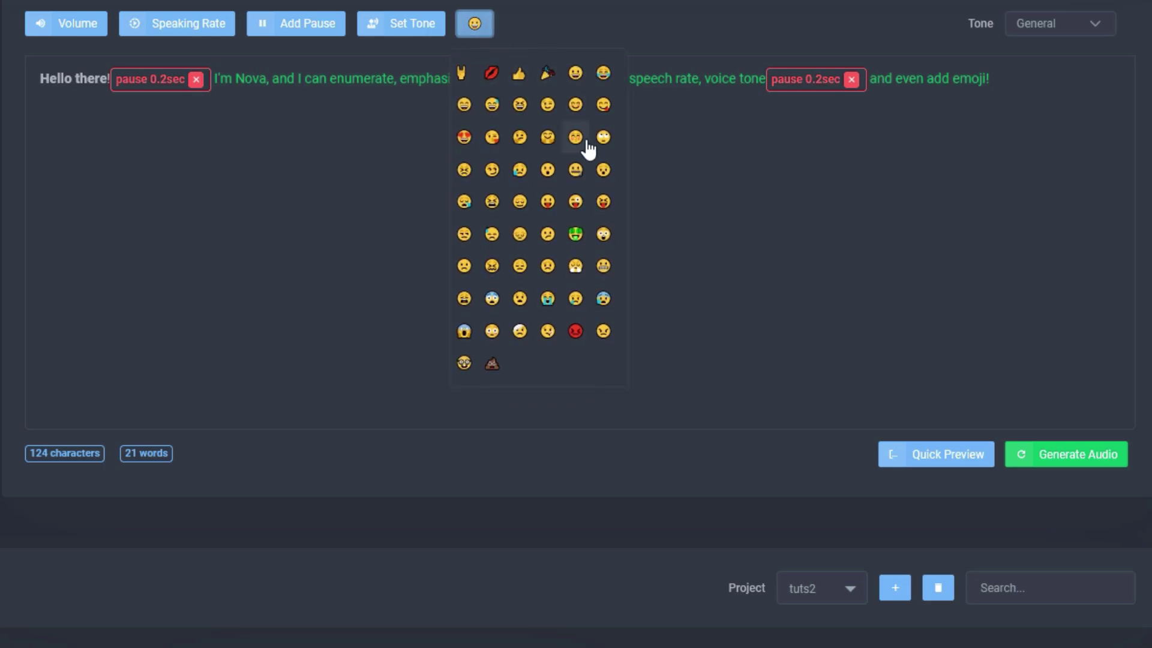
left_click(1010, 89)
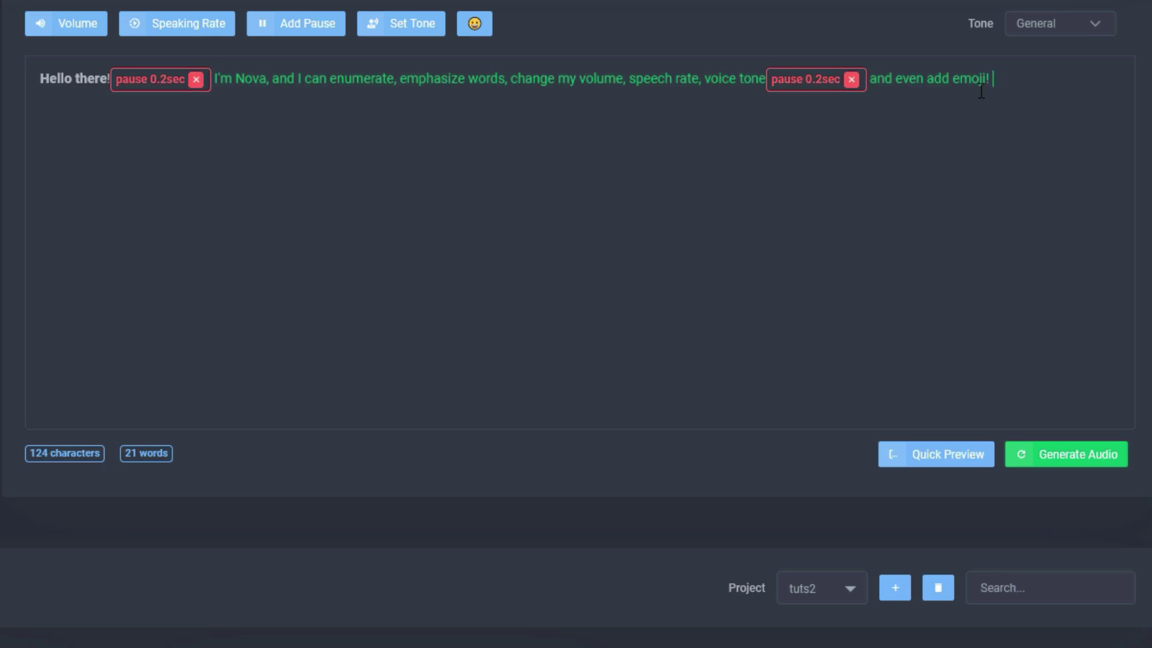
left_click(474, 32)
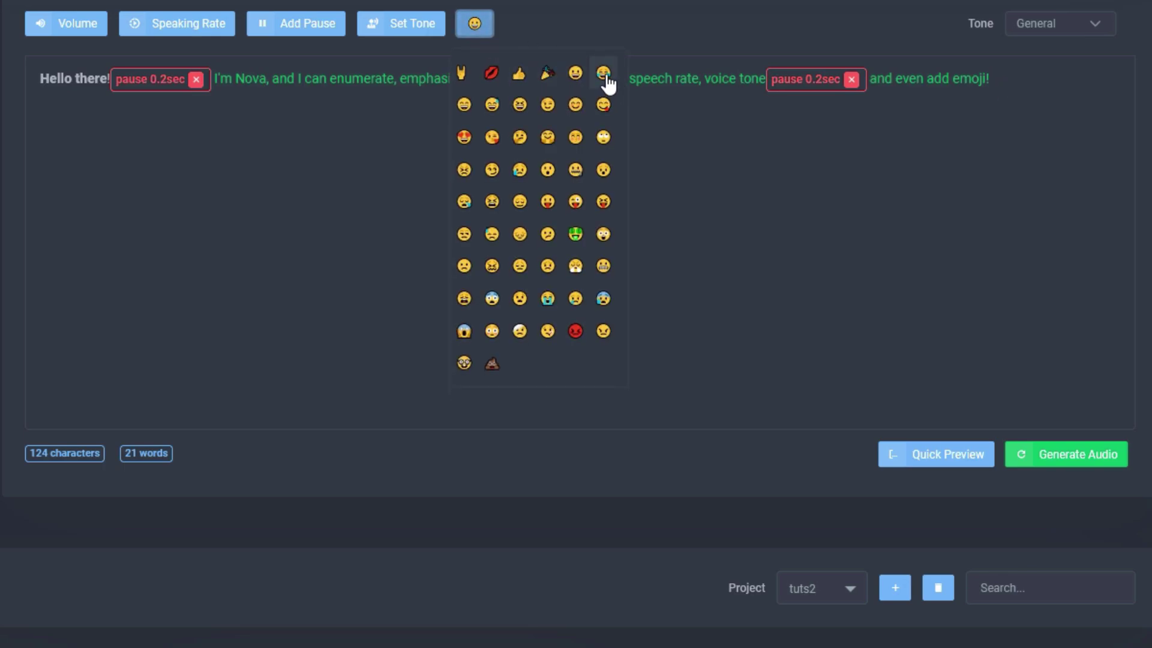
left_click(603, 73)
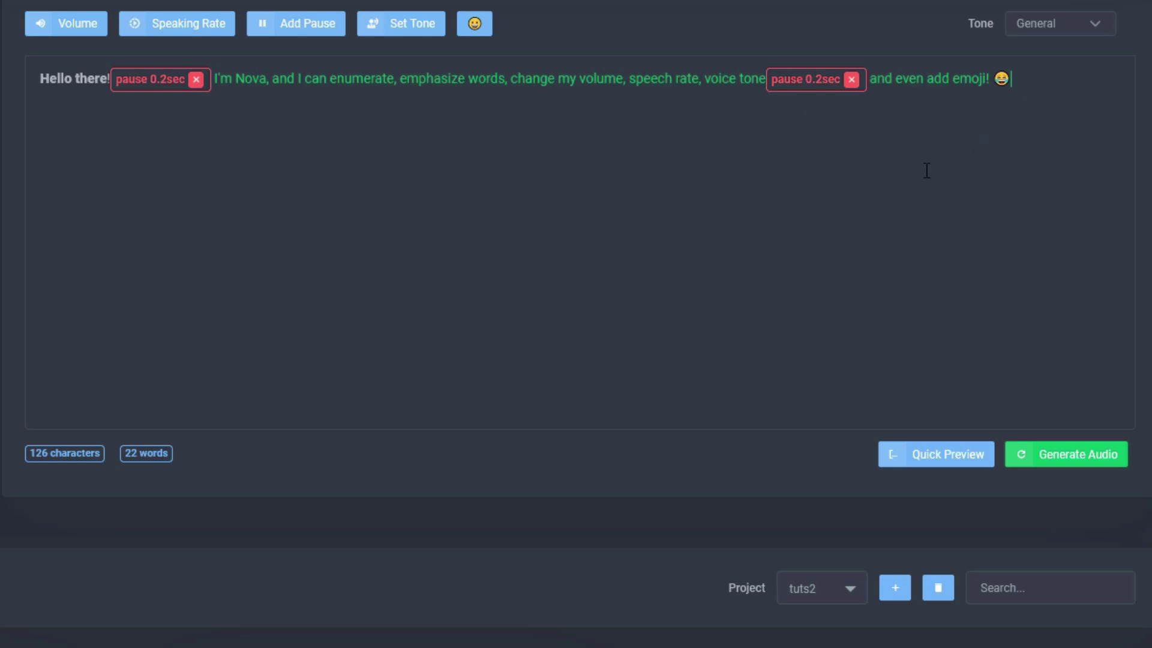
left_click_drag(941, 172, 44, 134)
left_click(448, 79)
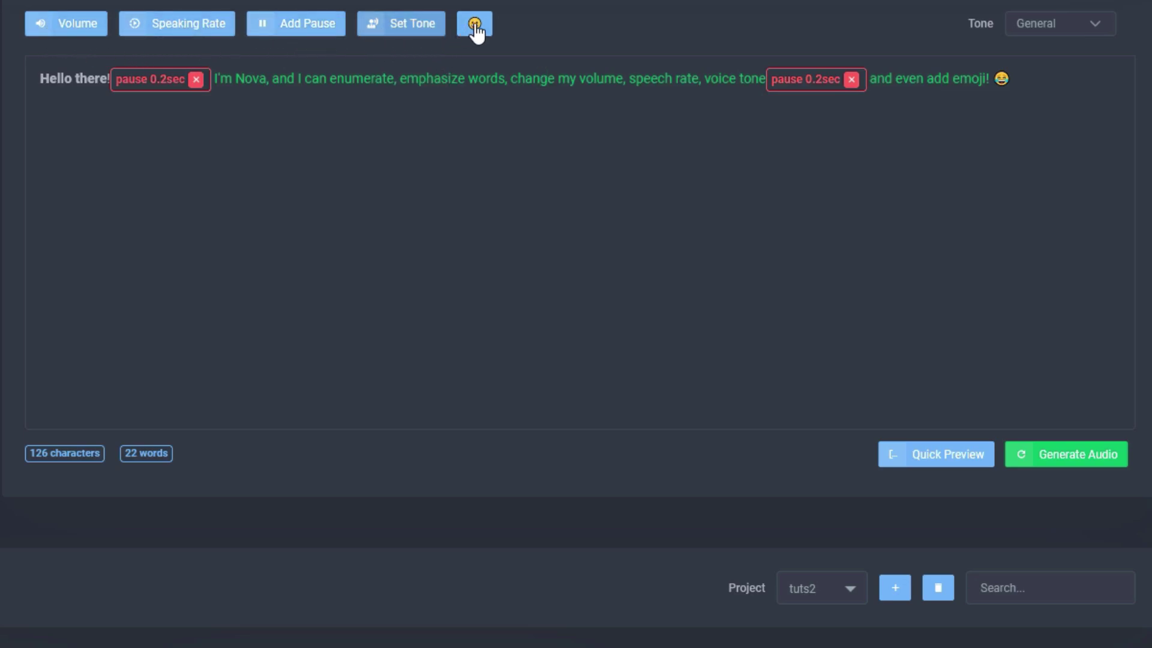
Step: Generate the third, 11-second clip from the styled script and play it back
left_click(1052, 92)
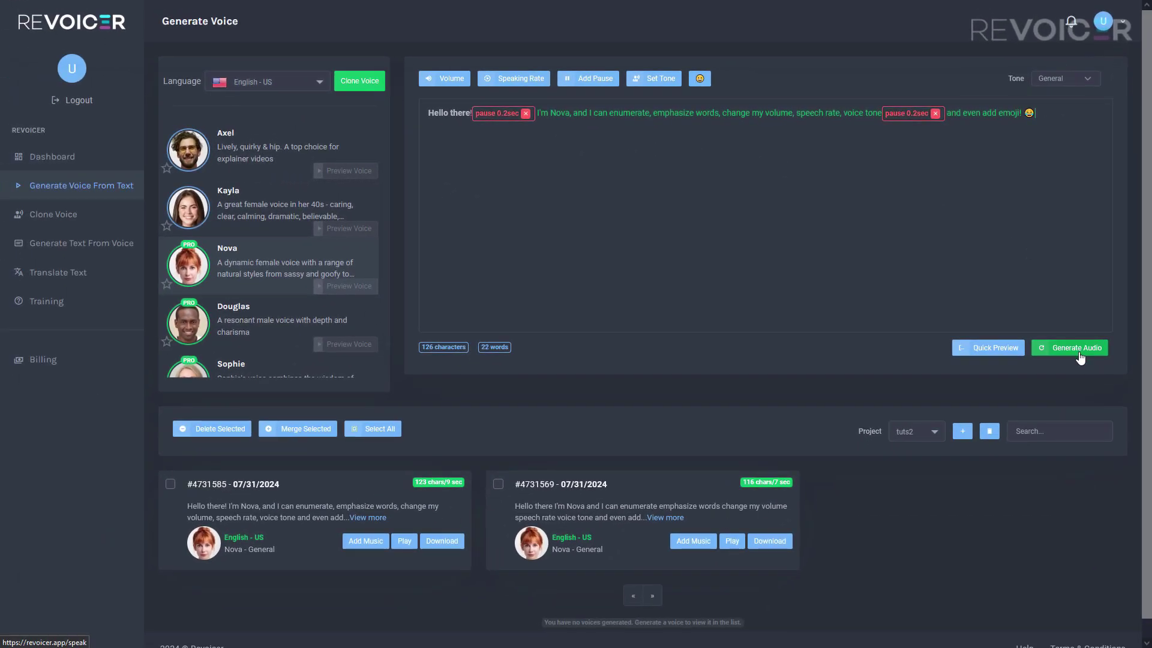
left_click(1079, 352)
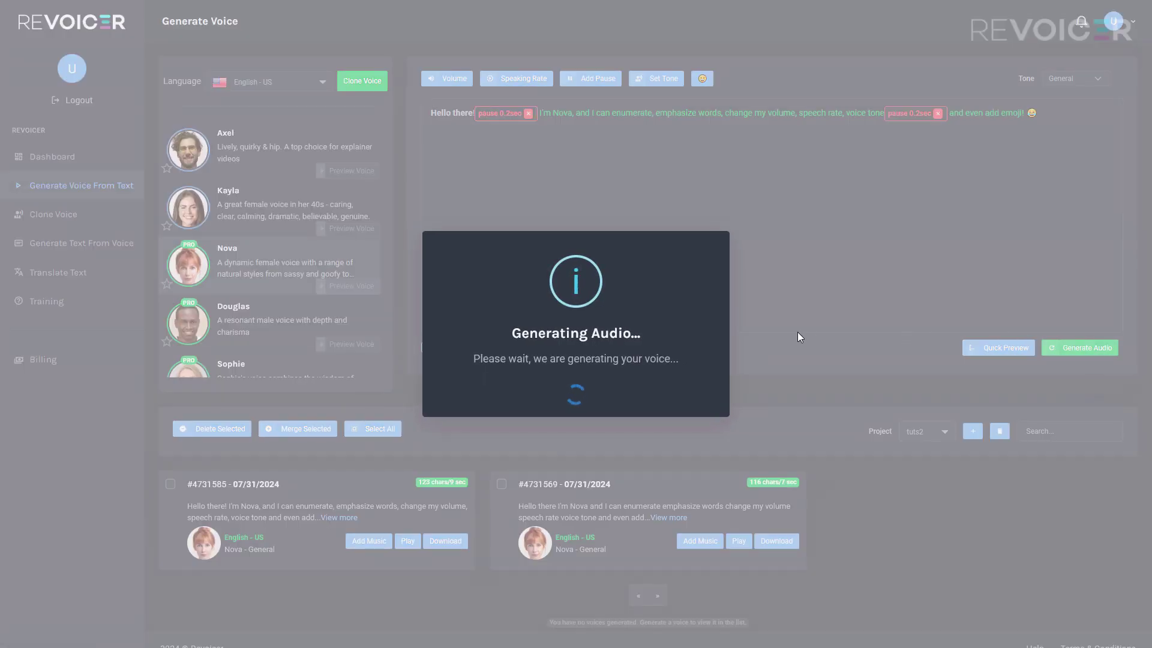
left_click(585, 381)
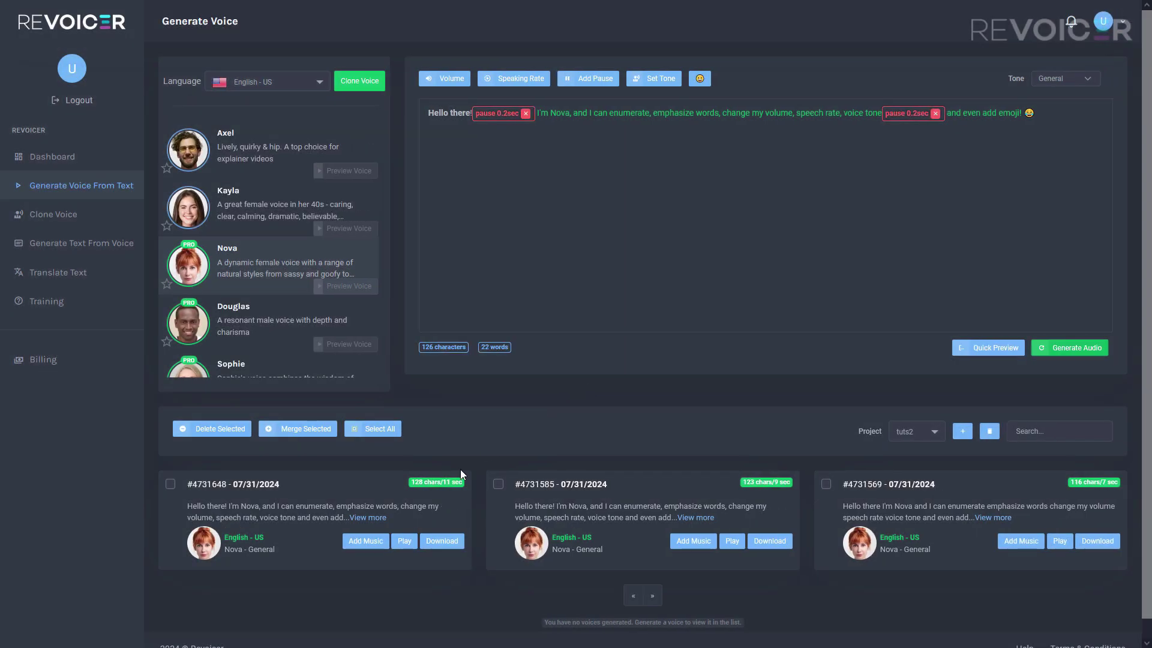
left_click(402, 541)
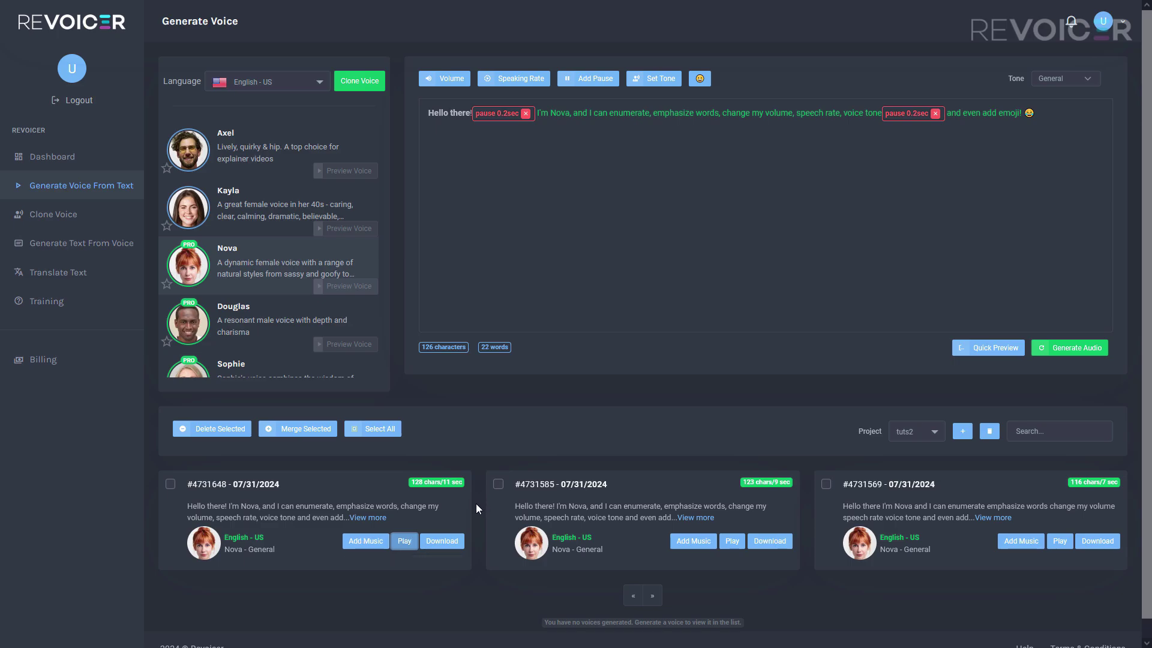
left_click(1048, 225)
left_click_drag(1051, 139, 420, 144)
left_click(466, 177)
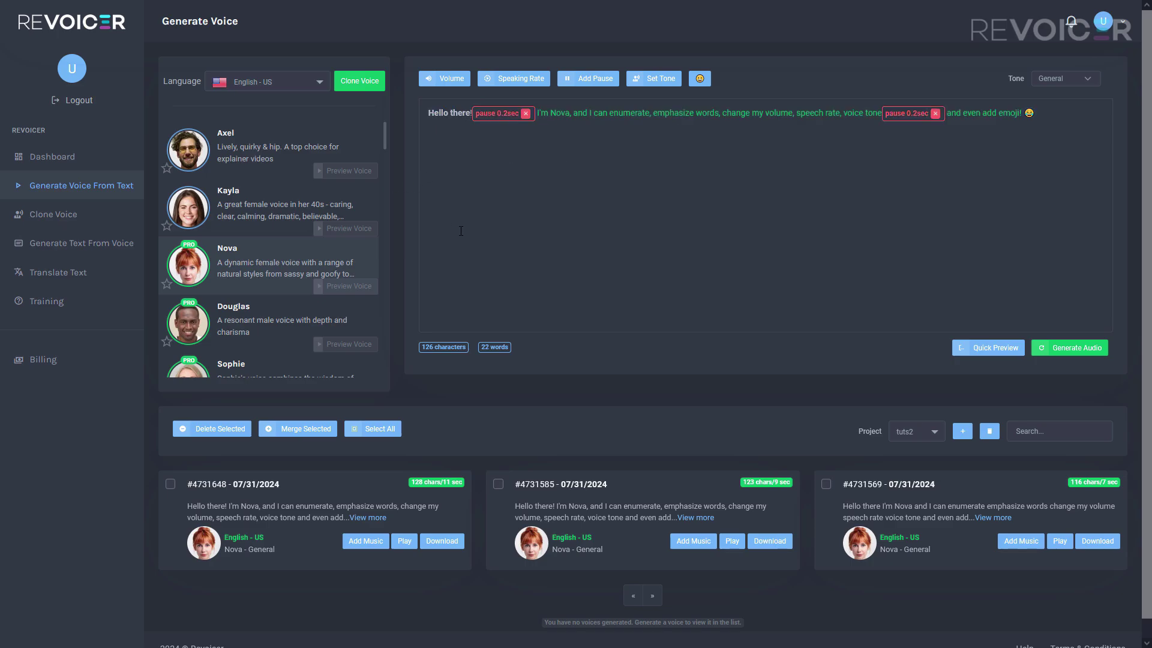